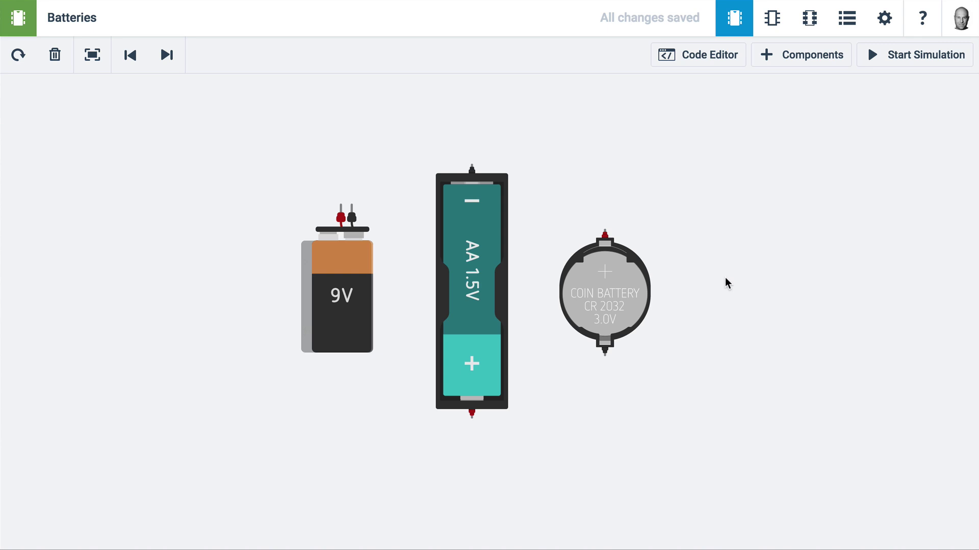
Step: Inspect the 9V, AA and coin cell batteries and the coin cell's positive terminal
click(352, 246)
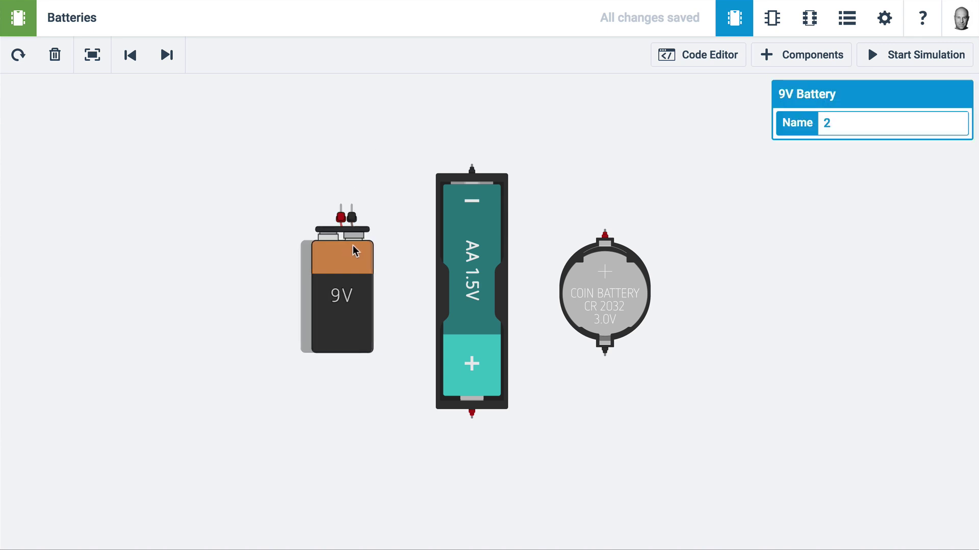
click(487, 247)
click(625, 274)
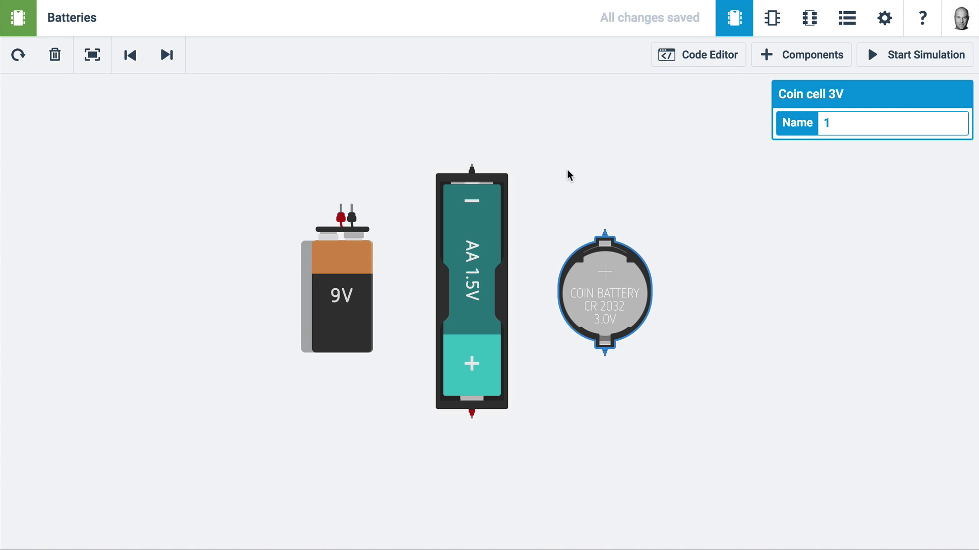
click(604, 231)
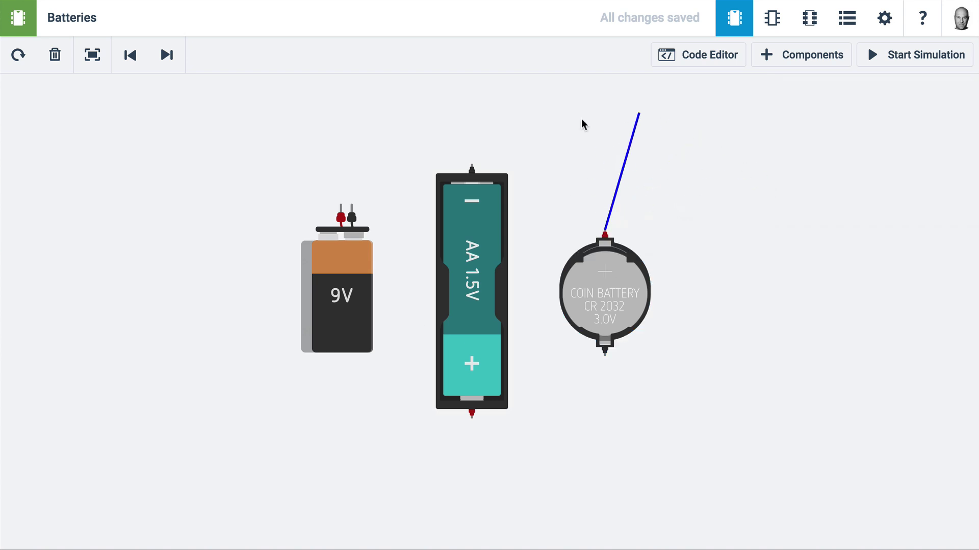
key(Escape)
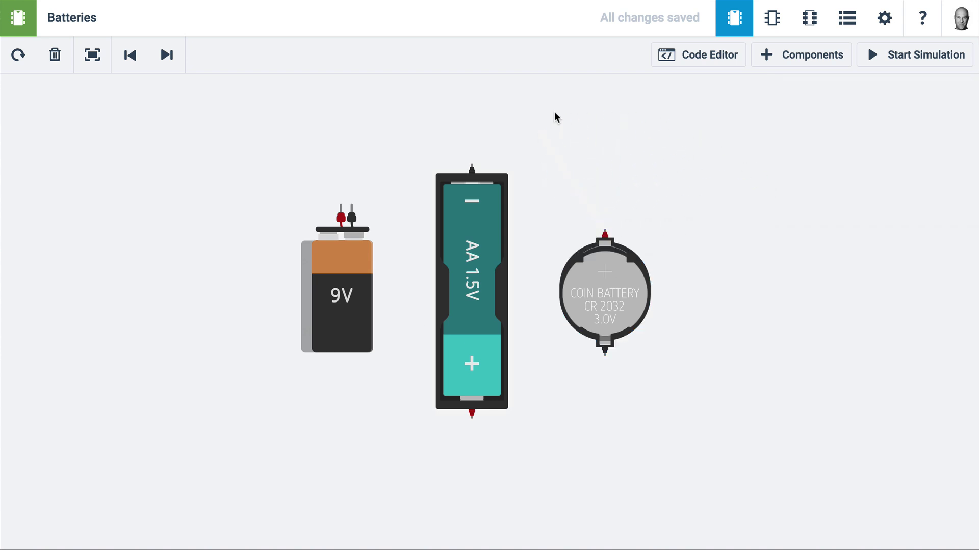
Step: Browse the component library for the available battery types and close it
click(795, 54)
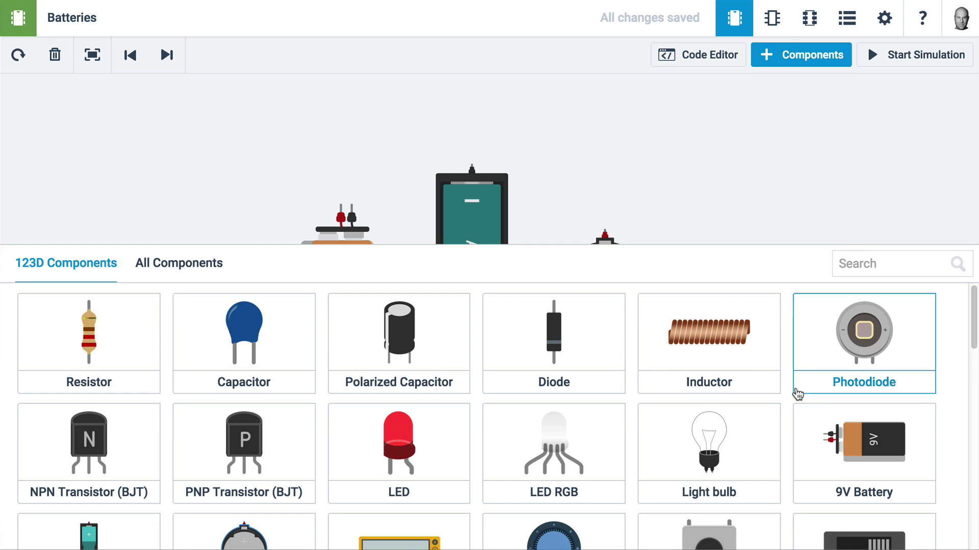
scroll(795, 393, down, 4)
scroll(794, 390, up, 3)
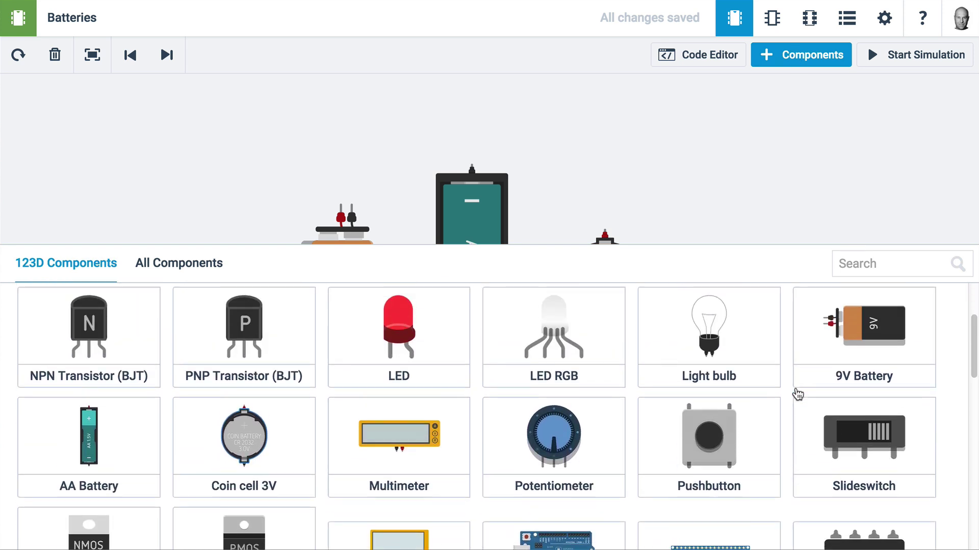
click(866, 263)
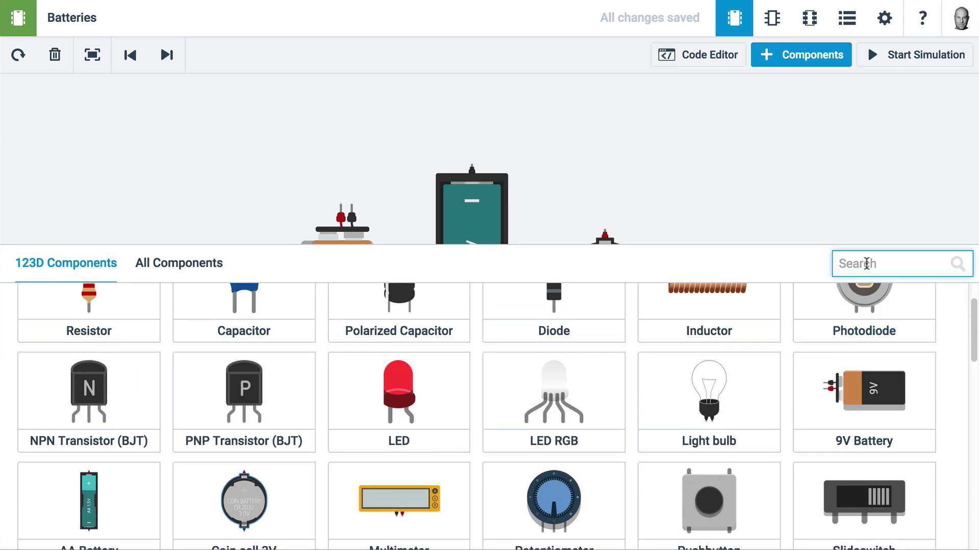
click(630, 134)
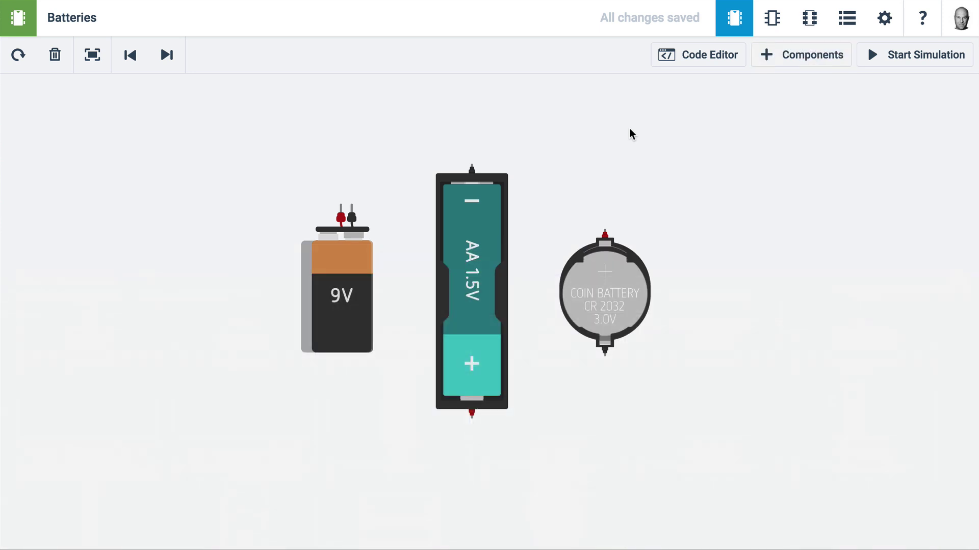
Step: Plug the rotated 9V battery into the right end of the breadboard's upper power rails and run the simulation briefly to read its voltage
drag(77, 225, 378, 222)
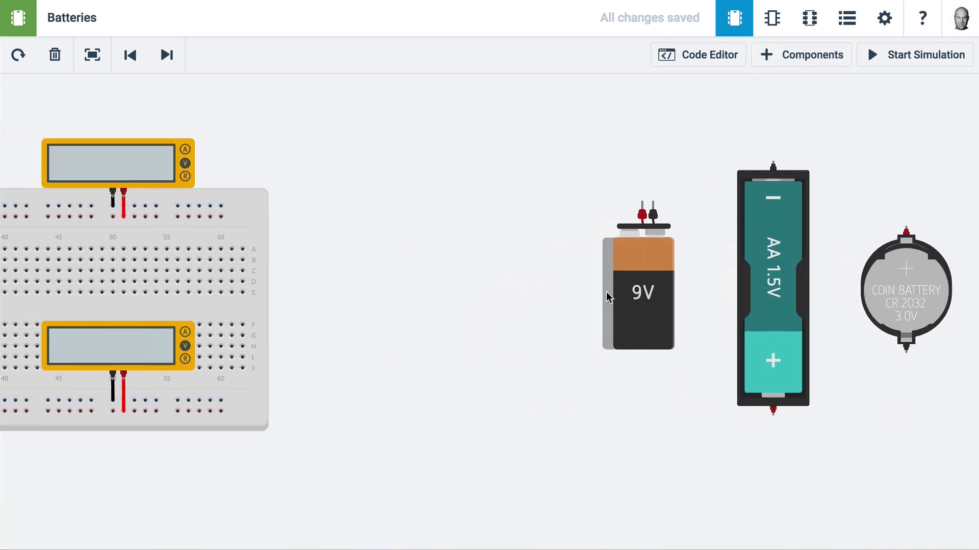
drag(606, 297, 291, 214)
key(r)
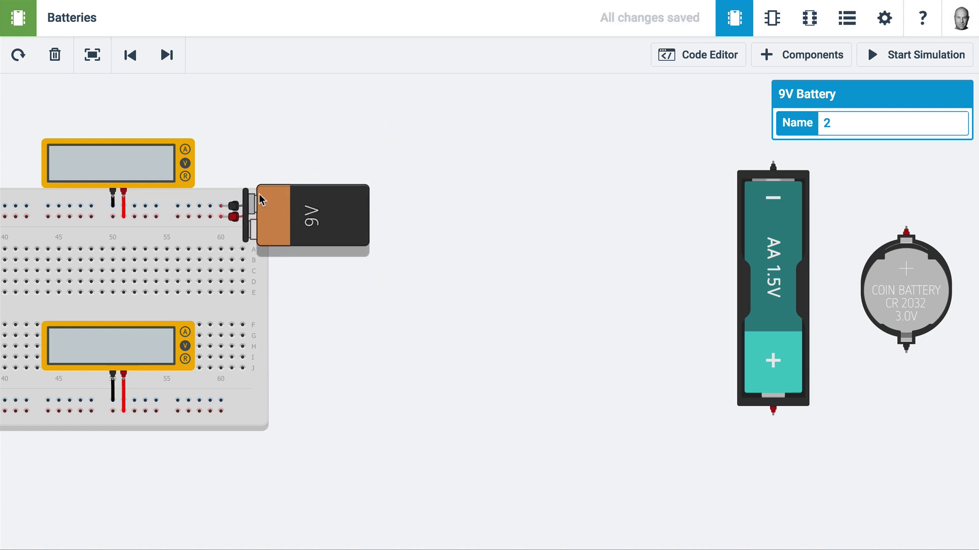
click(880, 58)
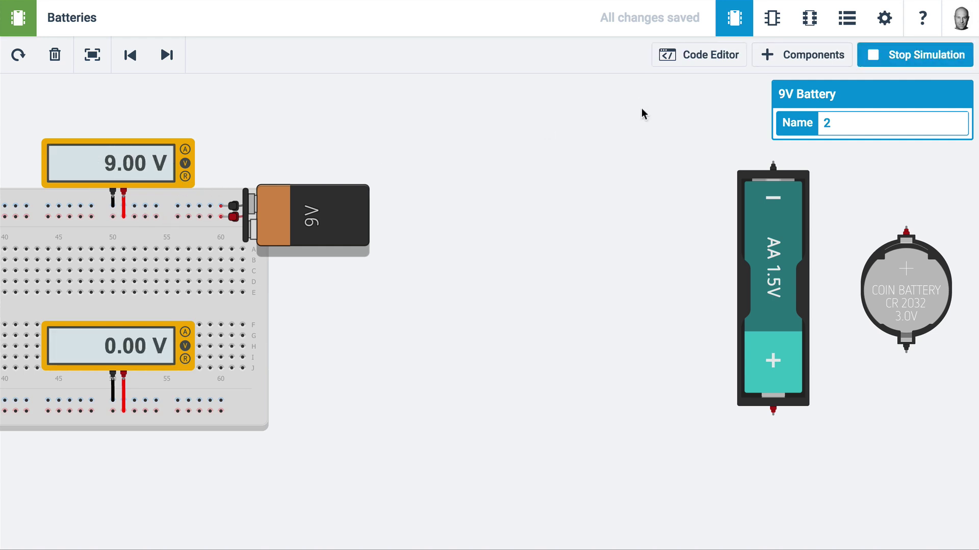
click(892, 55)
Step: Place the AA battery beside the breadboard and duplicate it into a side-by-side row of four
drag(791, 245, 463, 378)
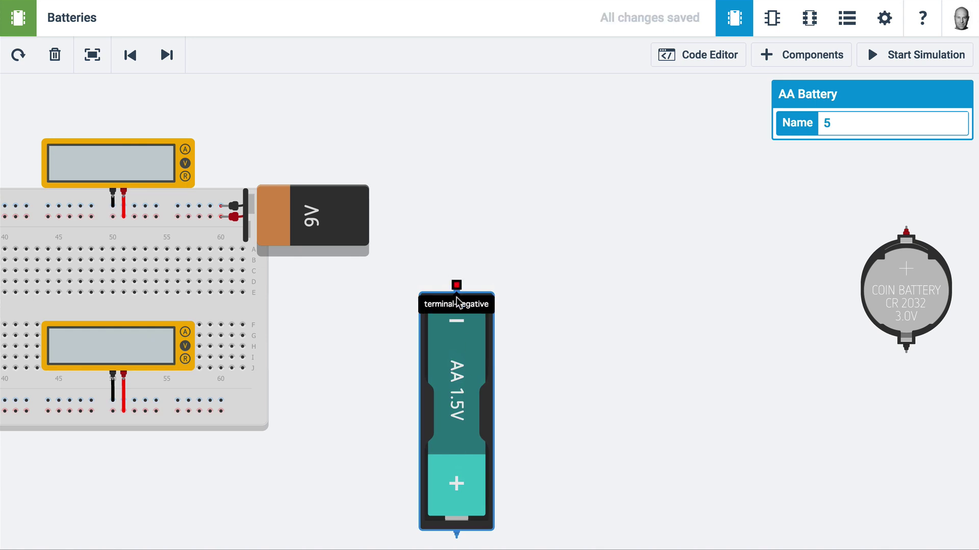
key(ctrl+c)
key(ctrl+v)
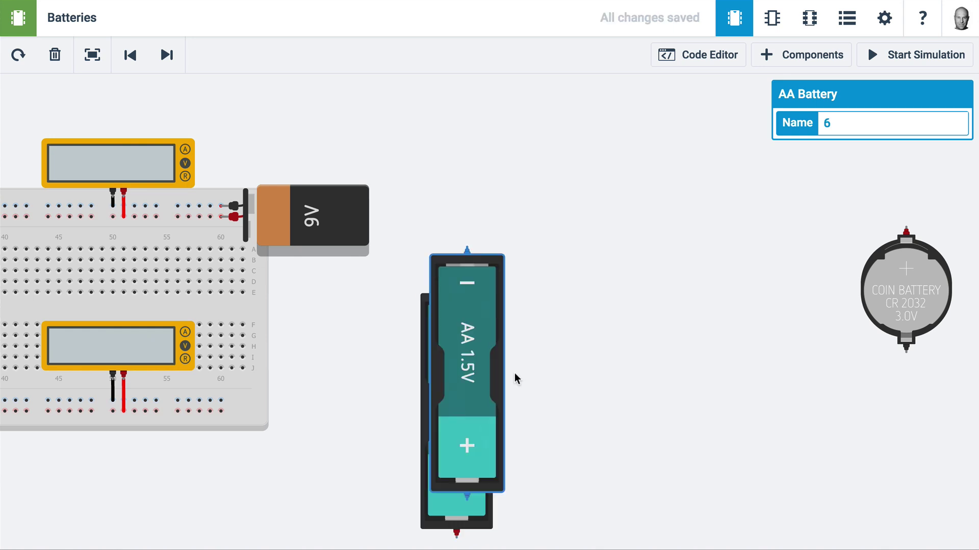
drag(458, 408, 535, 415)
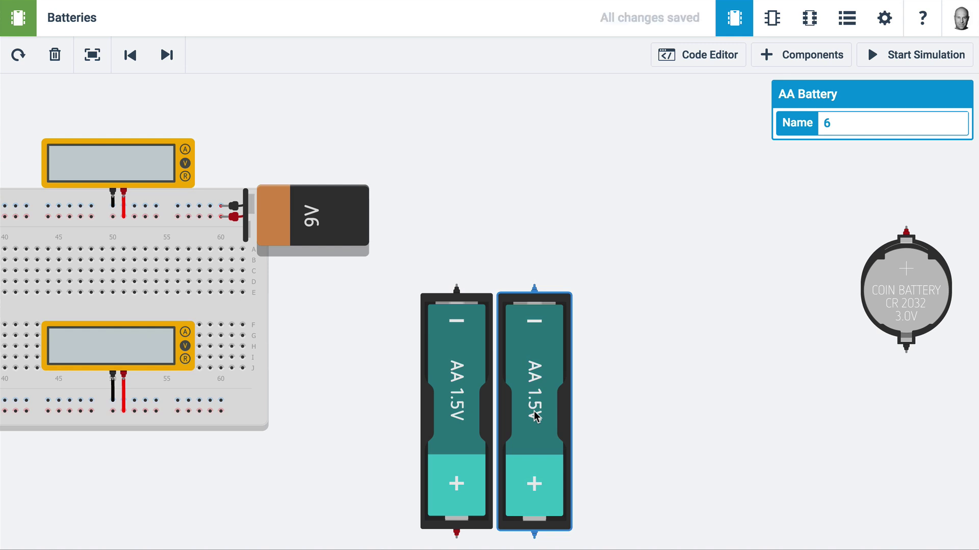
key(ctrl+v)
drag(601, 408, 694, 413)
key(ctrl+v)
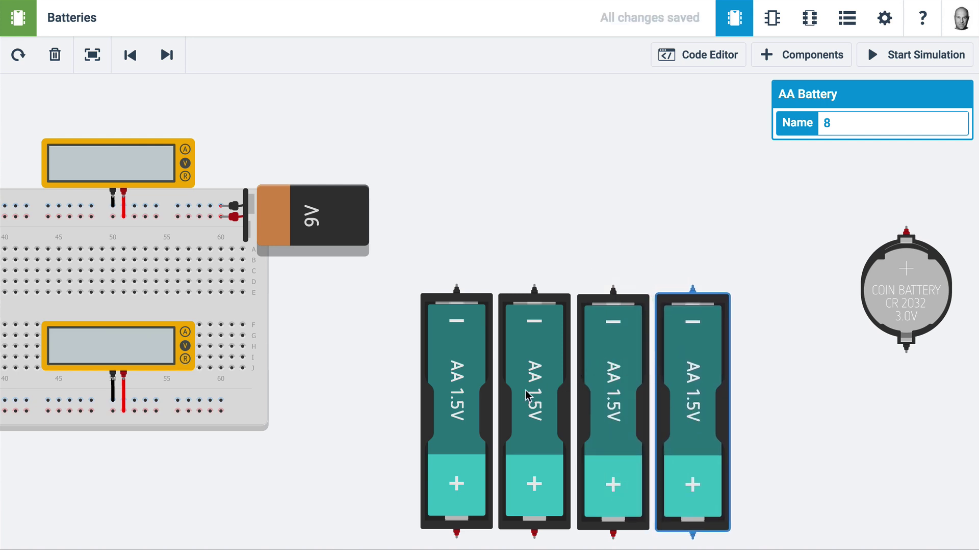
Step: Rotate the first and third AA batteries by 180° so the polarity alternates along the row
click(460, 406)
shift+click(608, 404)
key(r)
key(r)
key(r)
key(r)
key(r)
key(r)
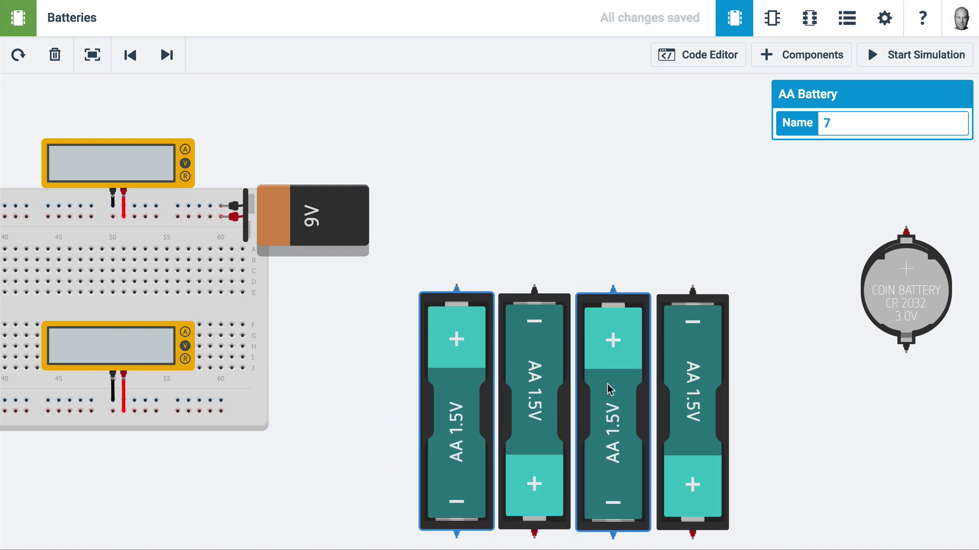
click(530, 264)
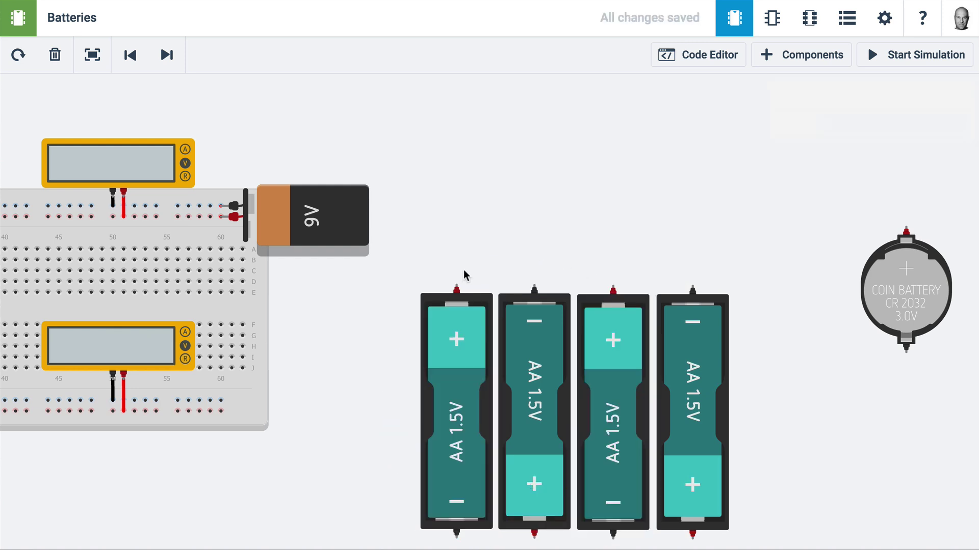
Step: Rotate all four AA batteries together by 90° so they lie horizontally in a stack
click(460, 348)
shift+click(527, 349)
shift+click(596, 348)
shift+click(710, 348)
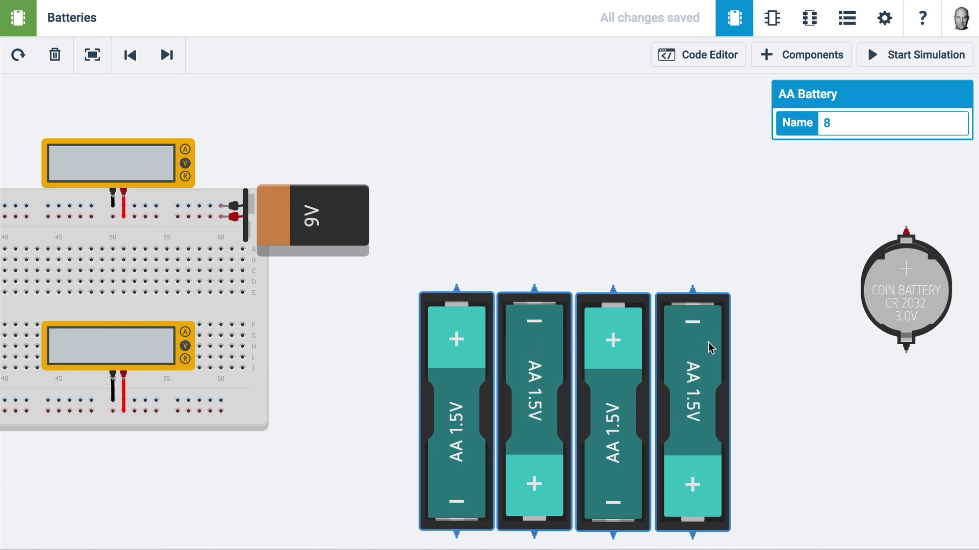
key(r)
key(r)
key(r)
click(522, 210)
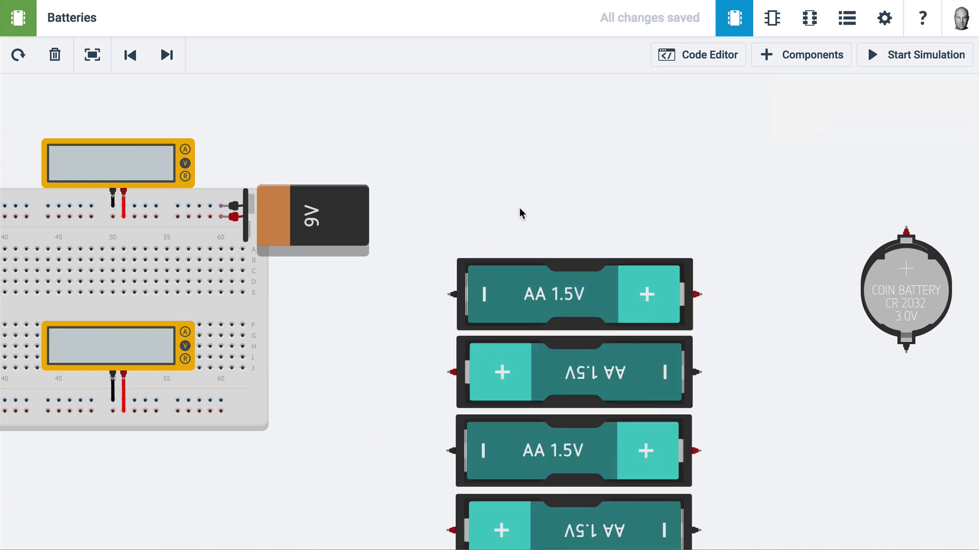
Step: Wire the top AA battery's negative terminal to the breadboard's lower negative rail and the bottom battery's positive terminal to the lower positive rail
drag(505, 216, 509, 179)
click(500, 244)
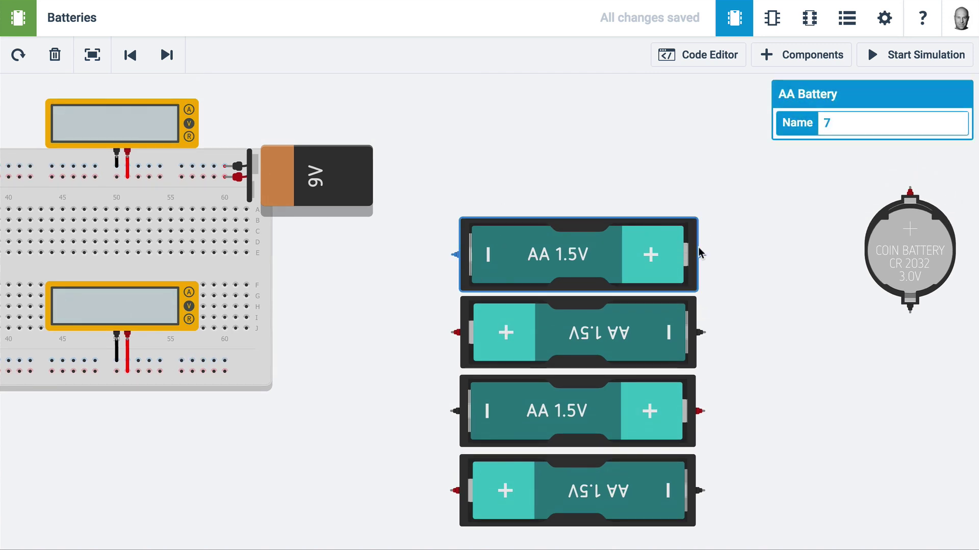
click(453, 254)
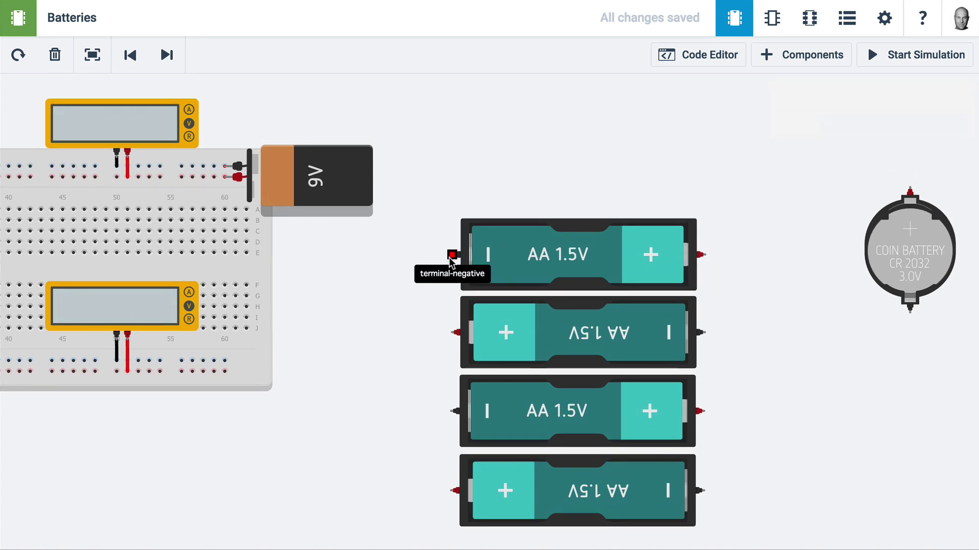
click(225, 360)
click(225, 371)
click(450, 491)
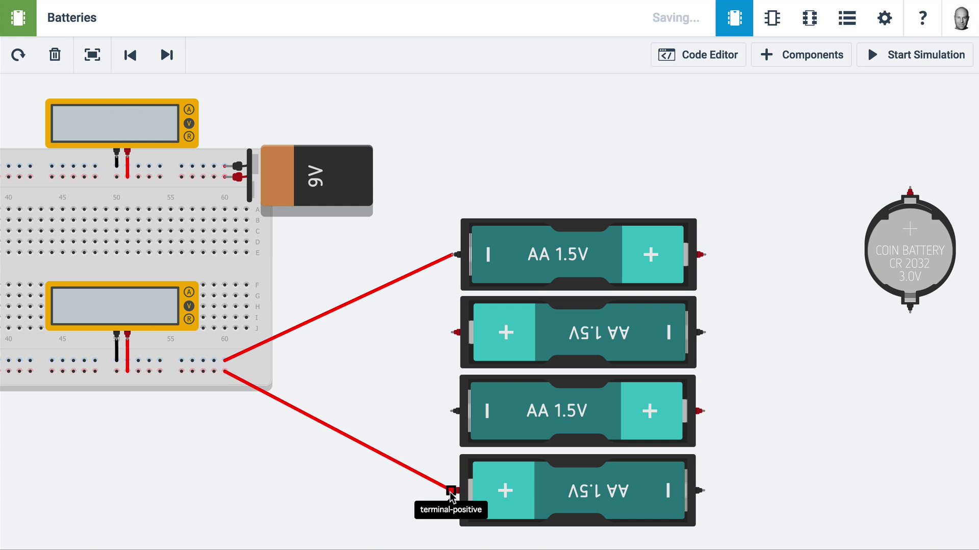
Step: Link the adjacent positive and negative terminals of the four AA batteries in series and start the simulation
click(455, 411)
click(455, 332)
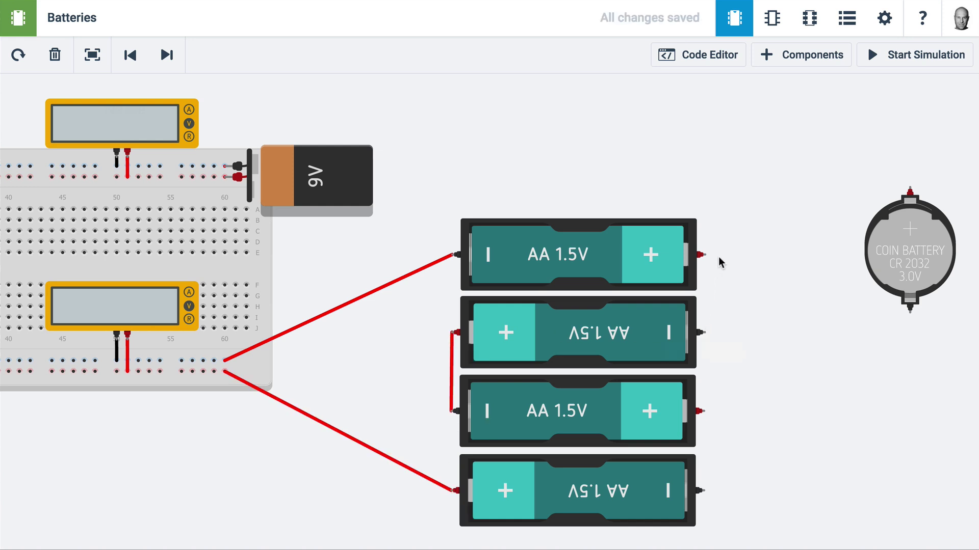
click(702, 255)
click(704, 332)
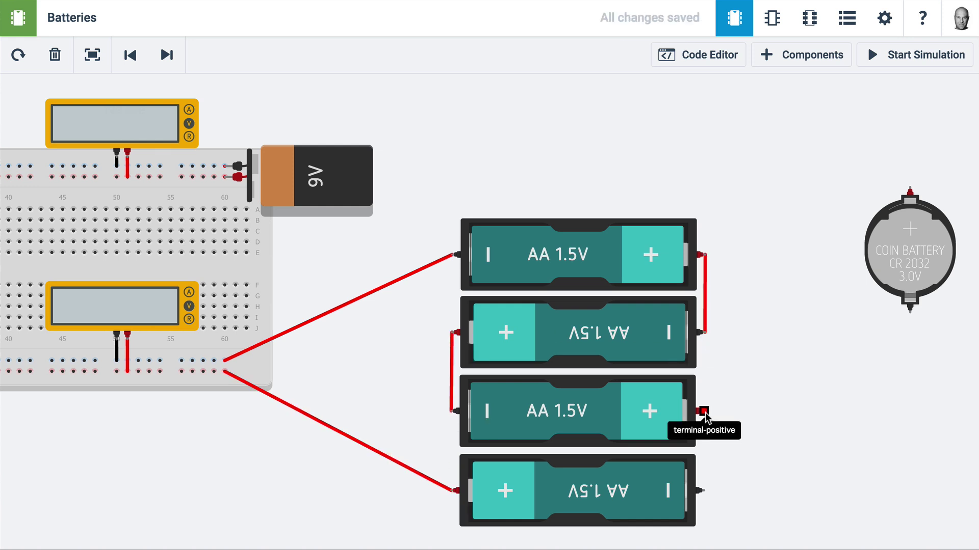
click(703, 411)
click(702, 491)
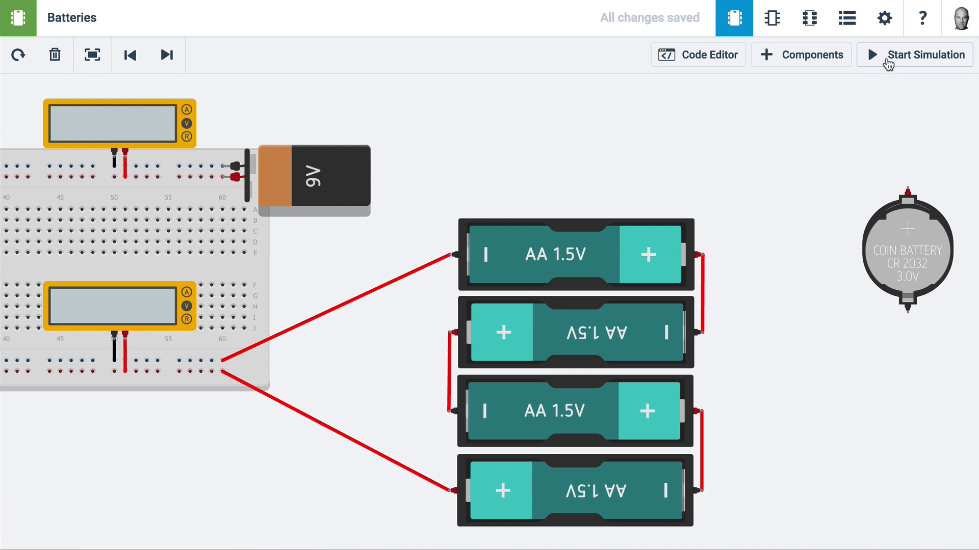
click(886, 60)
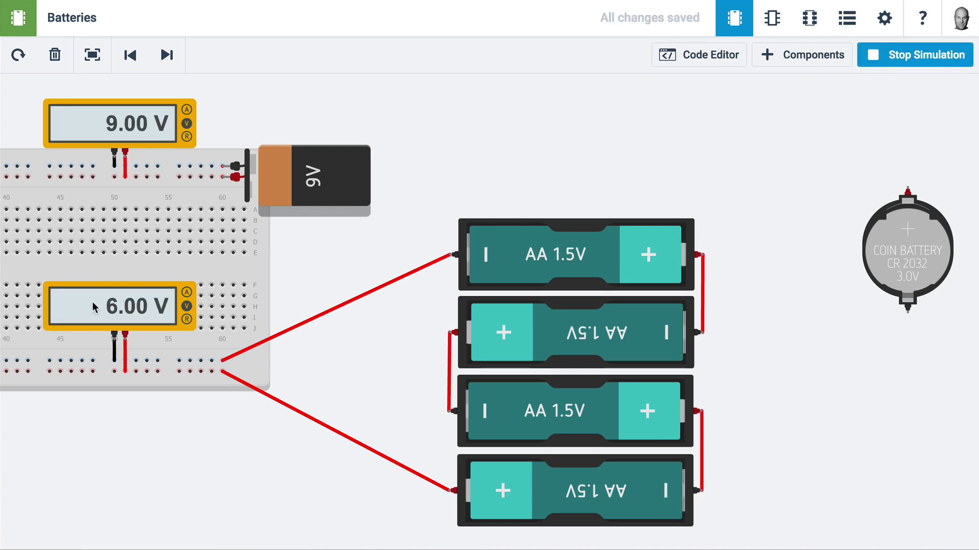
Step: Switch the three multimeters wired directly to the 9V, AA and coin cell batteries below the breadboard to voltage mode
drag(332, 266, 588, 235)
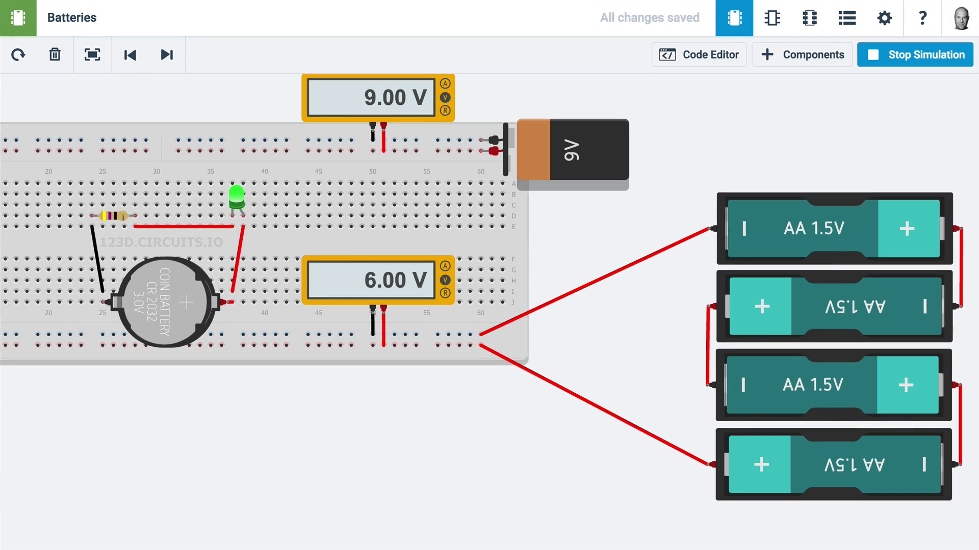
scroll(482, 280, down, 2)
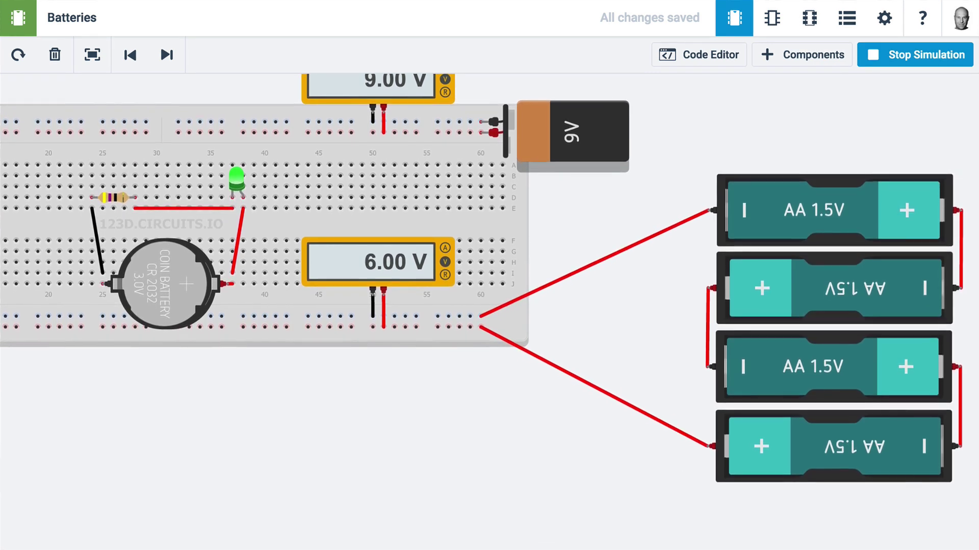
scroll(482, 280, down, 5)
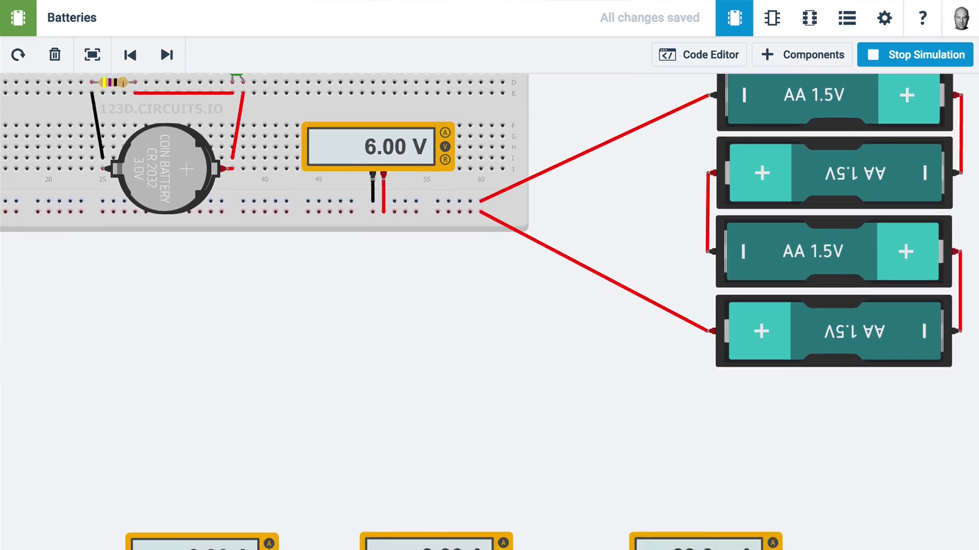
scroll(482, 280, down, 7)
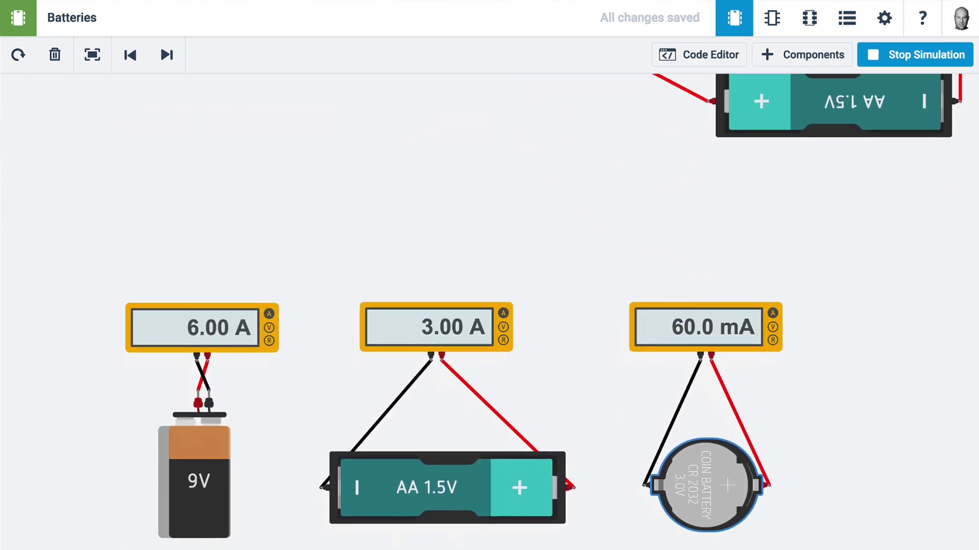
scroll(481, 280, down, 2)
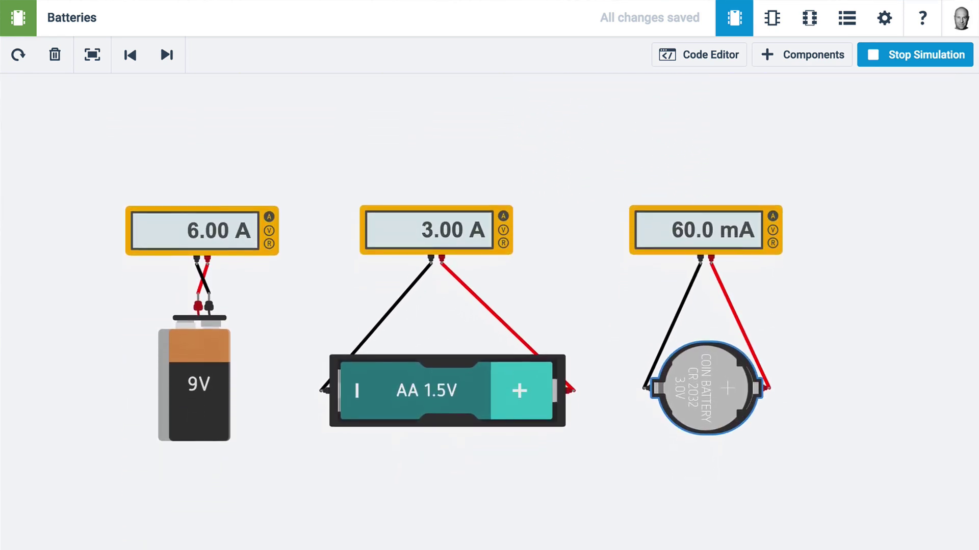
scroll(482, 280, down, 1)
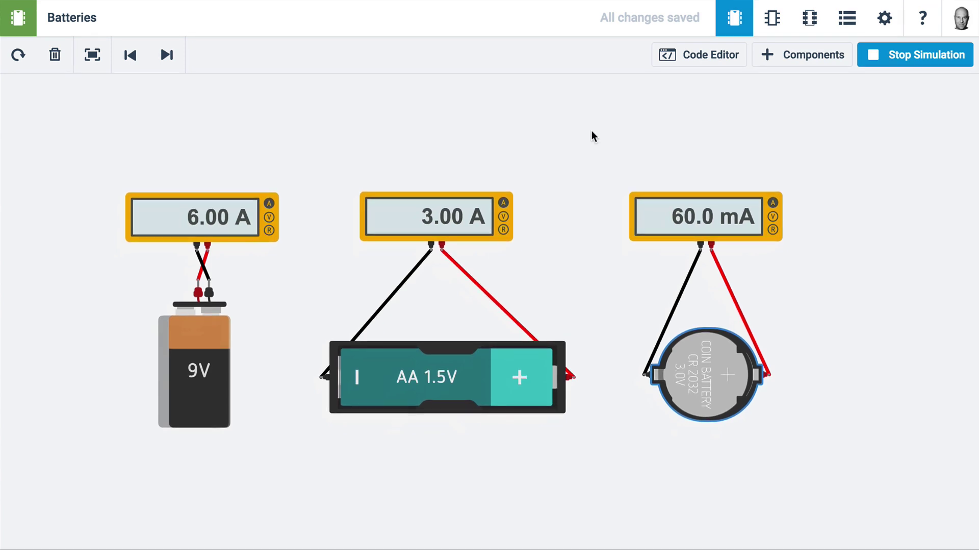
click(269, 217)
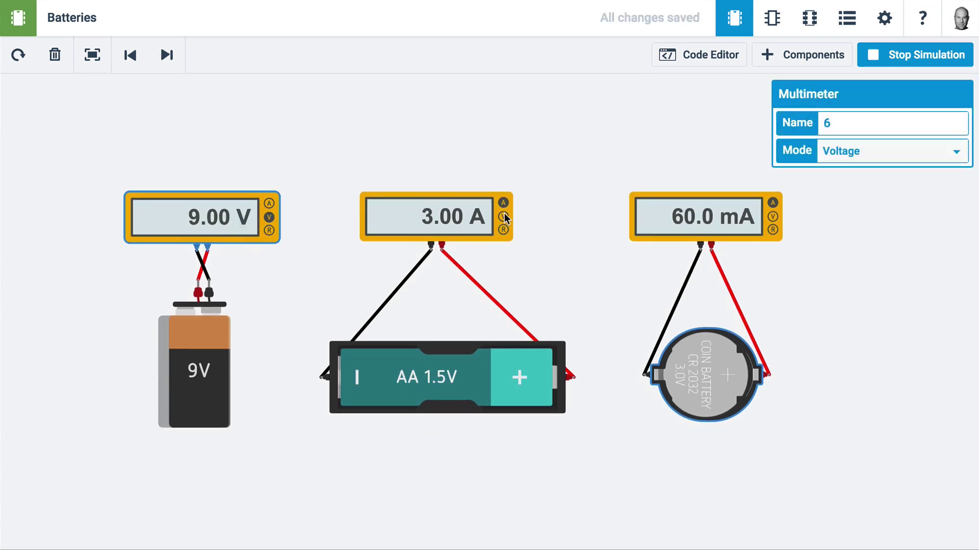
click(503, 216)
click(773, 217)
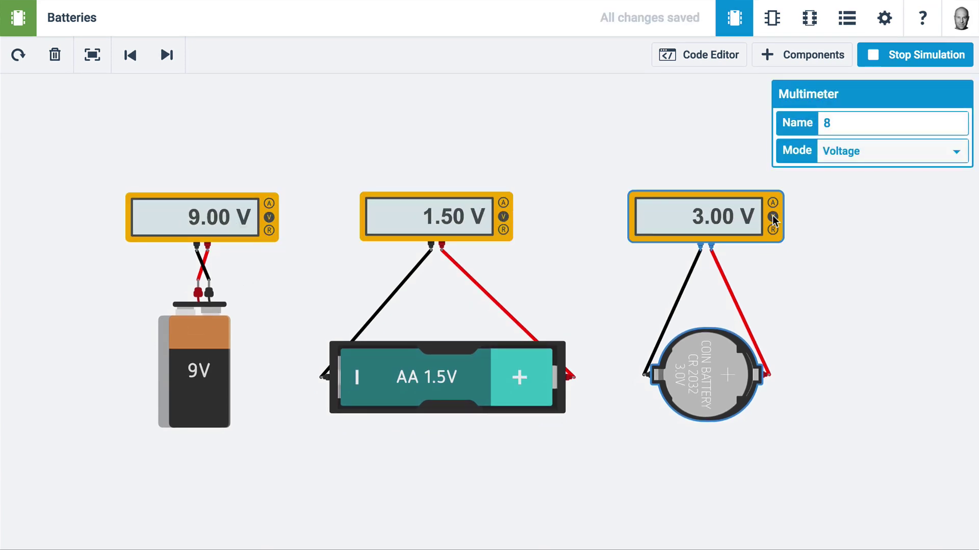
Step: Switch the three multimeters wired directly to the 9V, AA and coin cell batteries to amperage mode
click(270, 204)
click(503, 203)
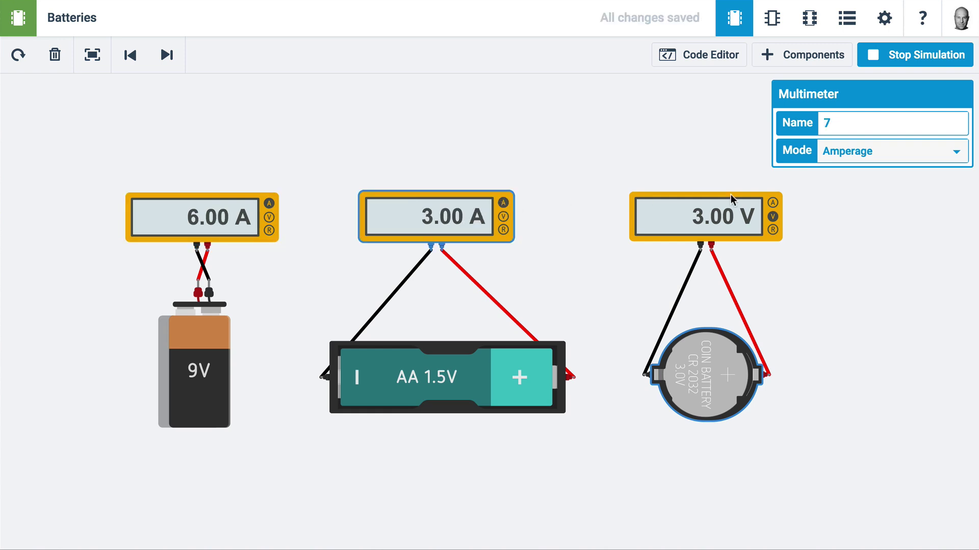
click(773, 203)
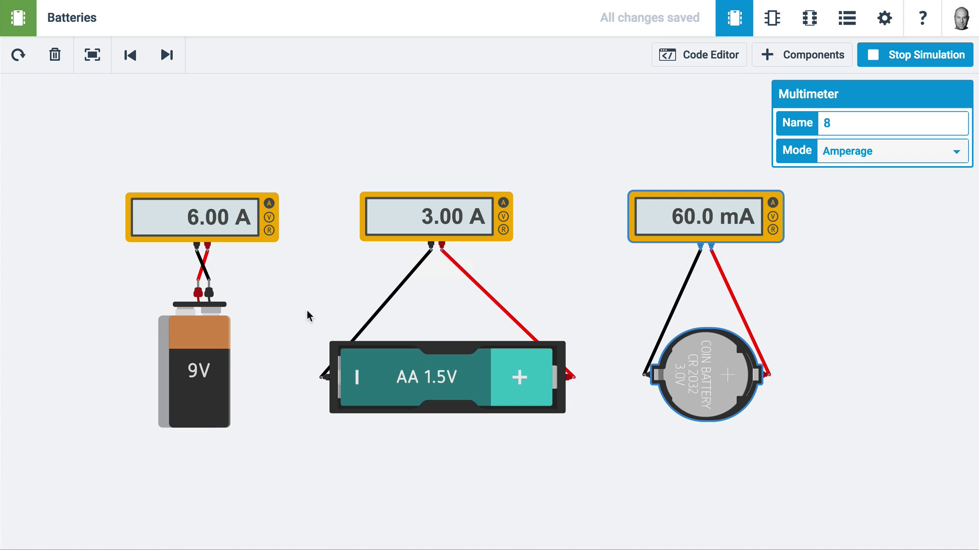
click(285, 287)
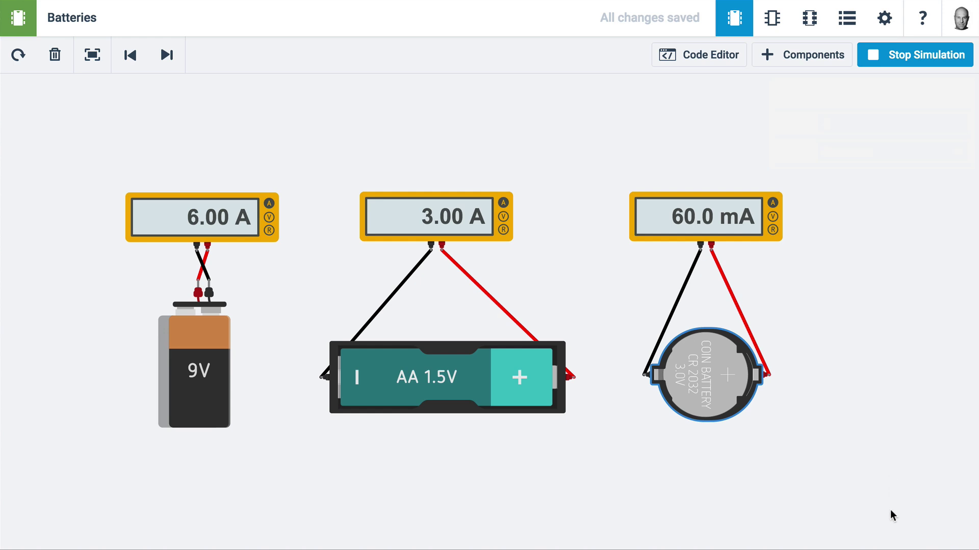
Step: Flip the slide switch on the 9V-powered breadboard to run the two DC motors in the simulation
drag(889, 530, 902, 69)
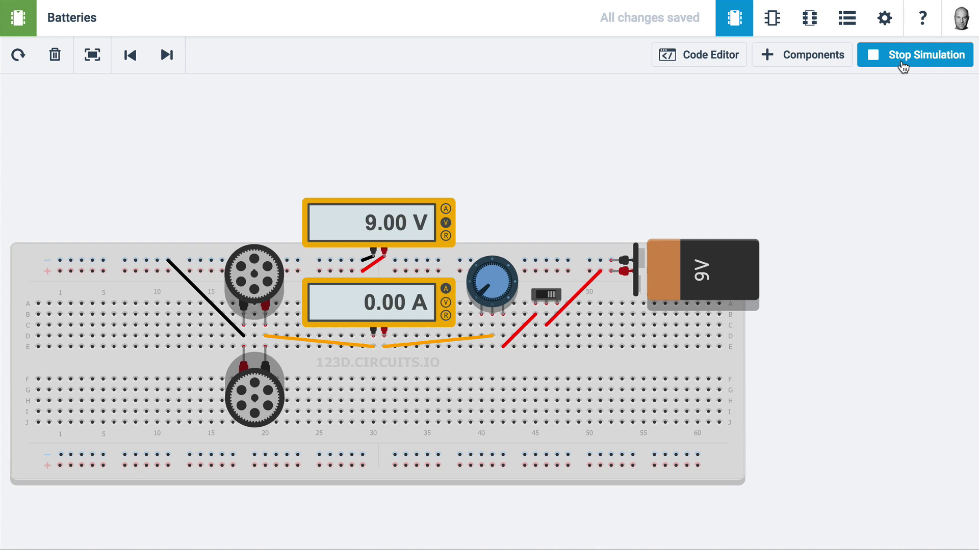
drag(843, 339, 828, 313)
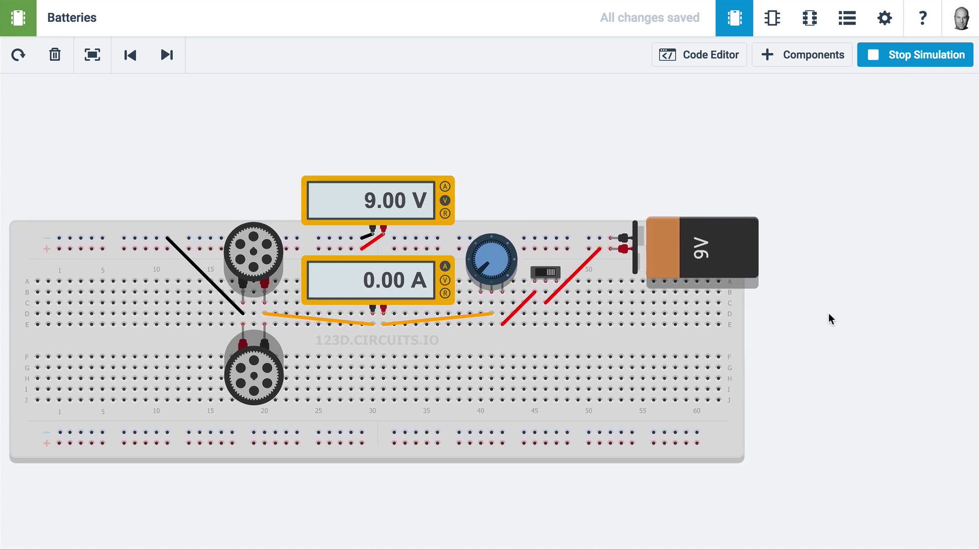
click(543, 273)
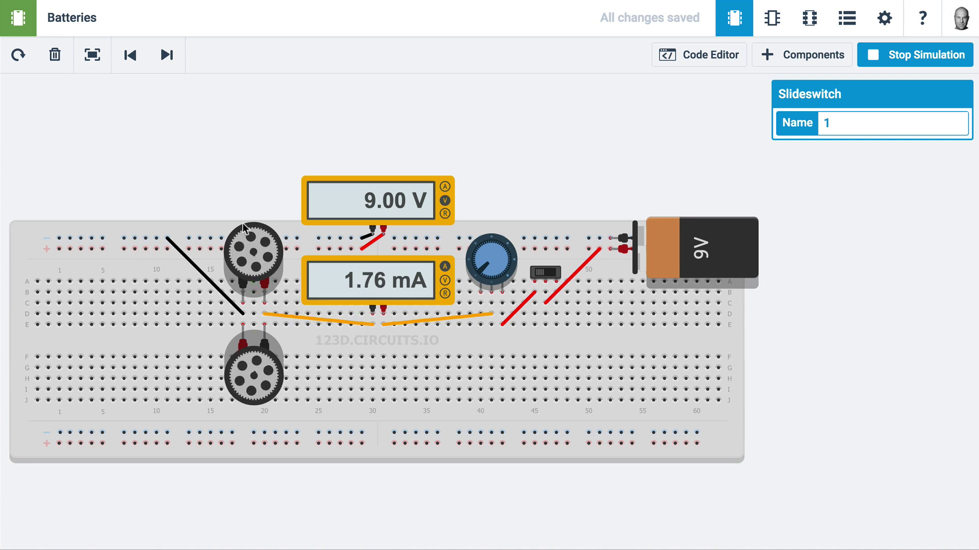
Step: Turn the breadboard's potentiometer knob clockwise in stages toward its far end to increase the current to the motors
drag(481, 271, 505, 249)
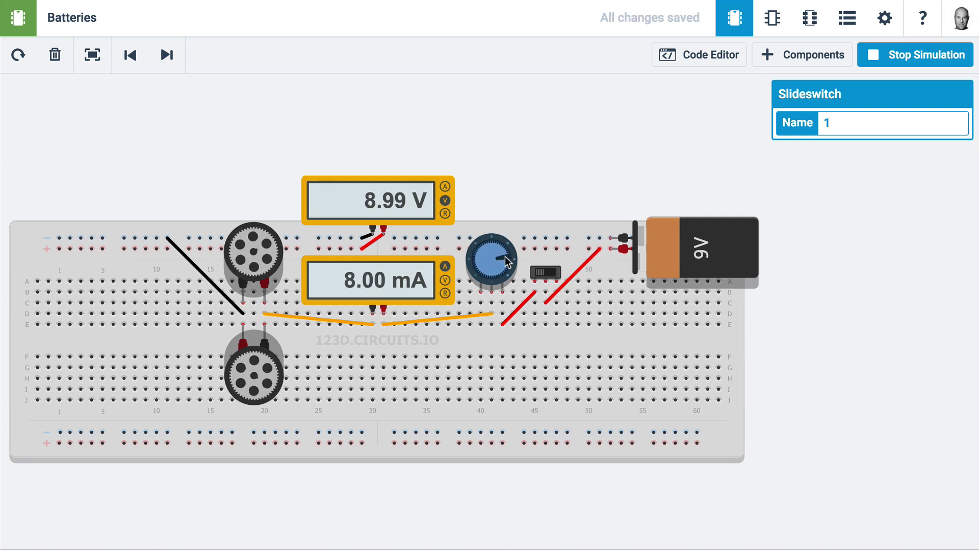
drag(504, 255, 507, 269)
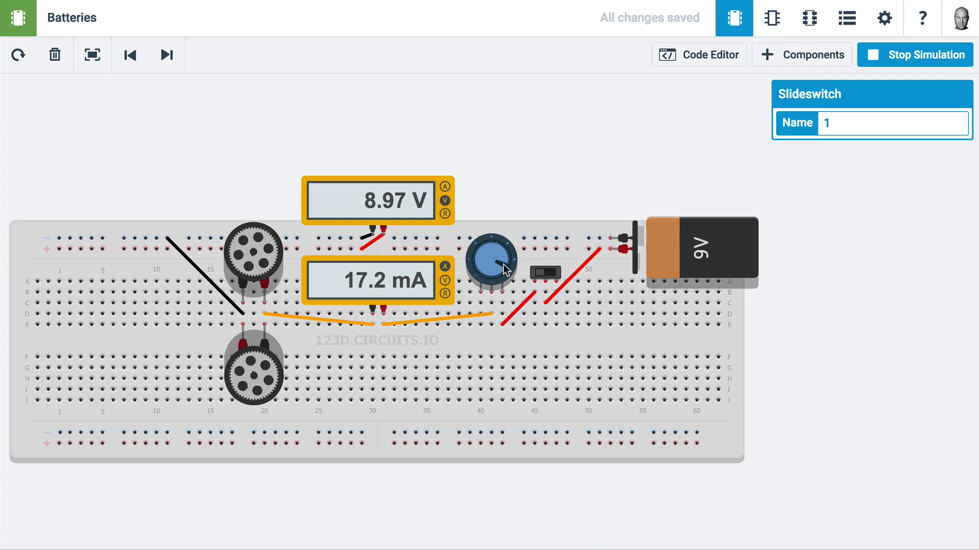
drag(505, 269, 504, 274)
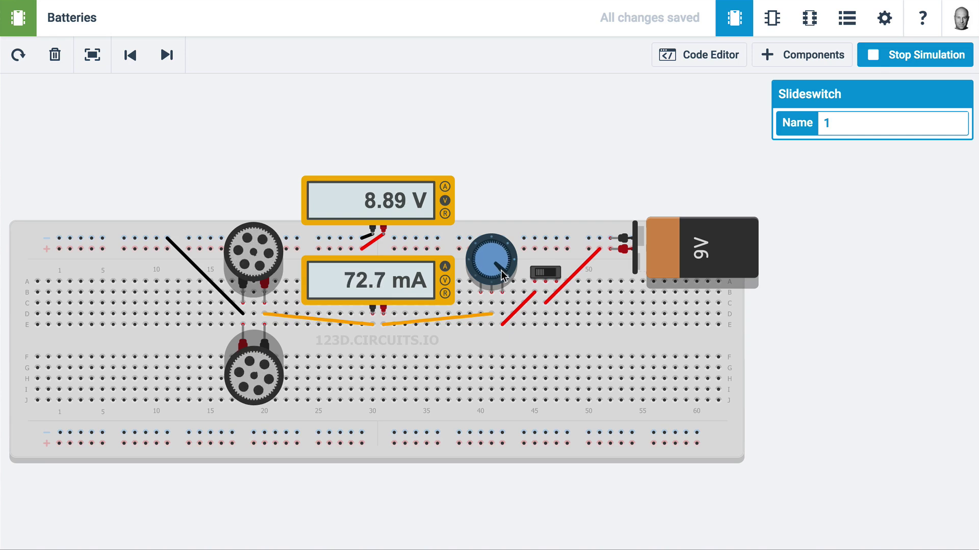